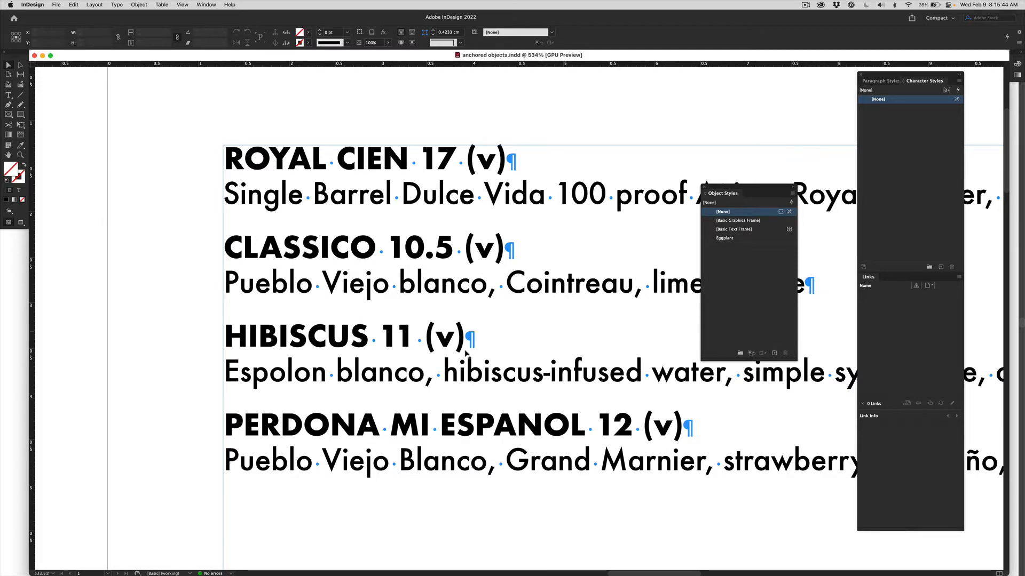
Step: Switch to Illustrator, place the Transform panel beside the eggplant to check the artwork's dimensions, and save eggplant.ai
{"action": "key", "text": "super+Tab"}
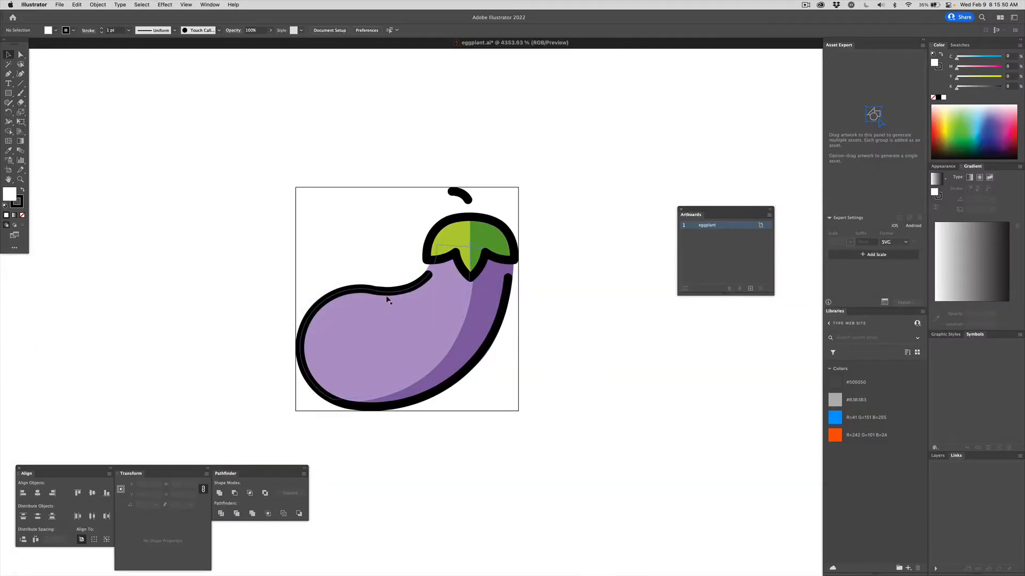
{"action": "left_click", "coordinate": [441, 263]}
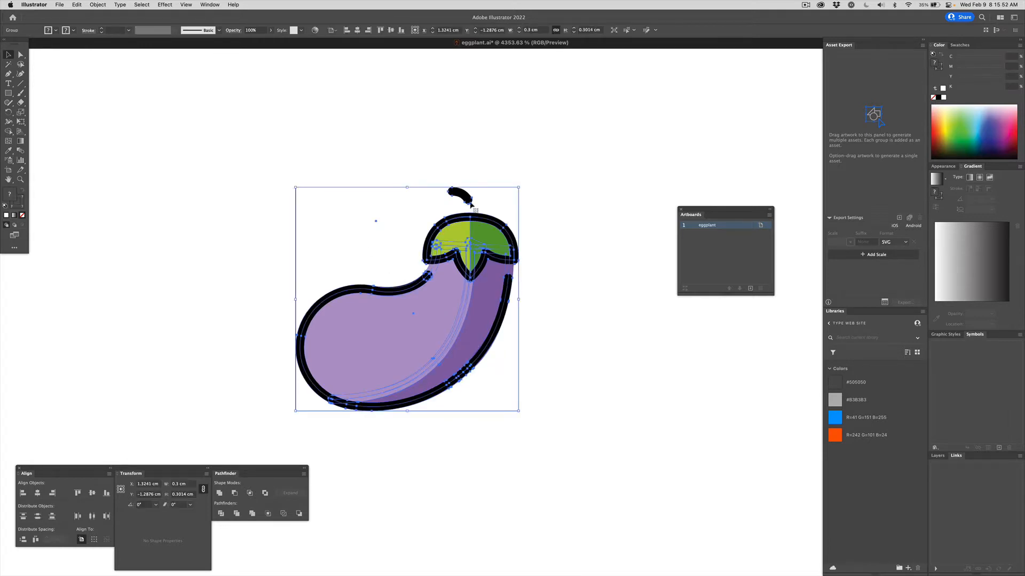
{"action": "left_click_drag", "start_coordinate": [131, 474], "coordinate": [151, 229]}
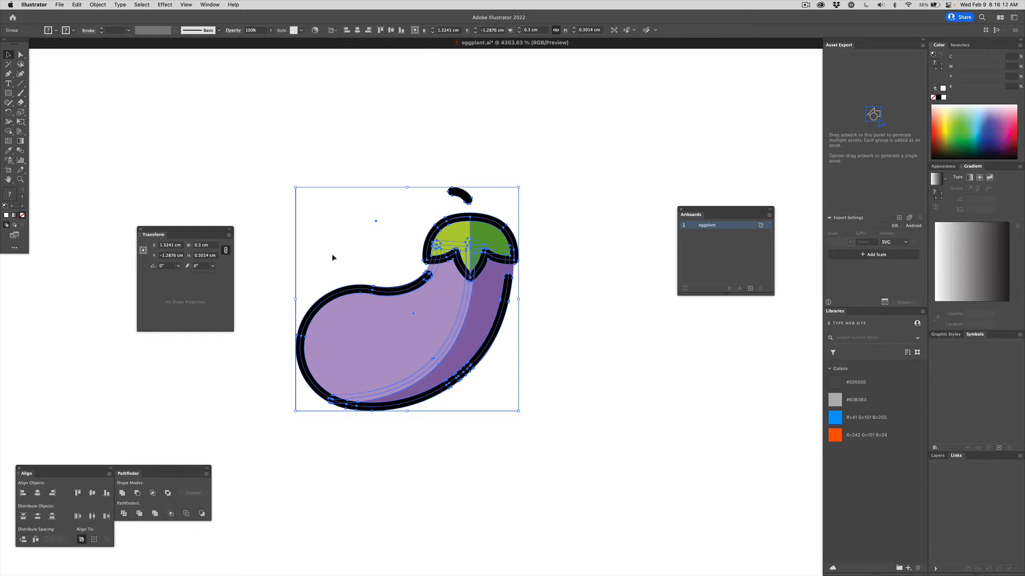
{"action": "left_click", "coordinate": [317, 155]}
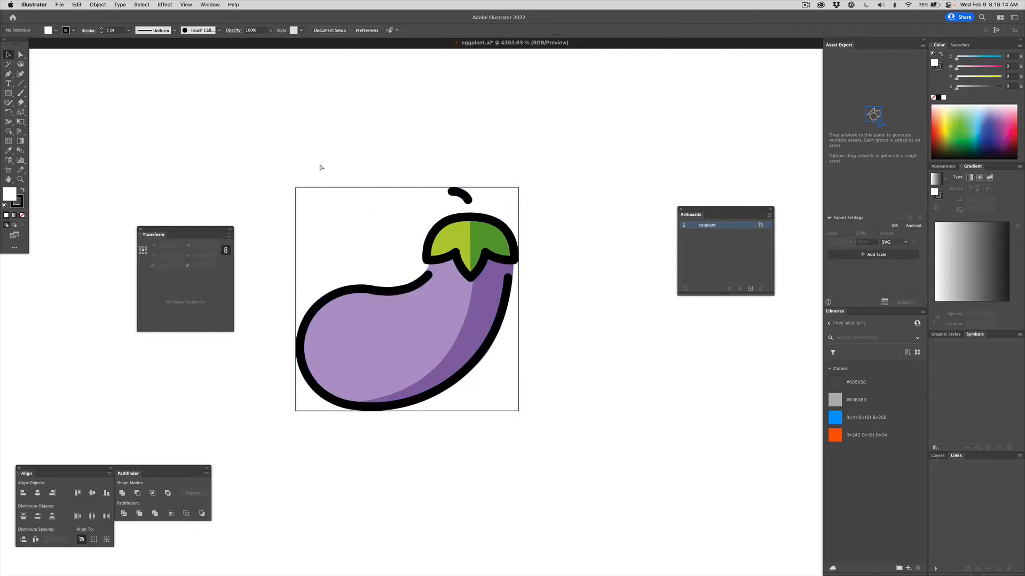
{"action": "key", "text": "super+s"}
{"action": "left_click", "coordinate": [393, 313]}
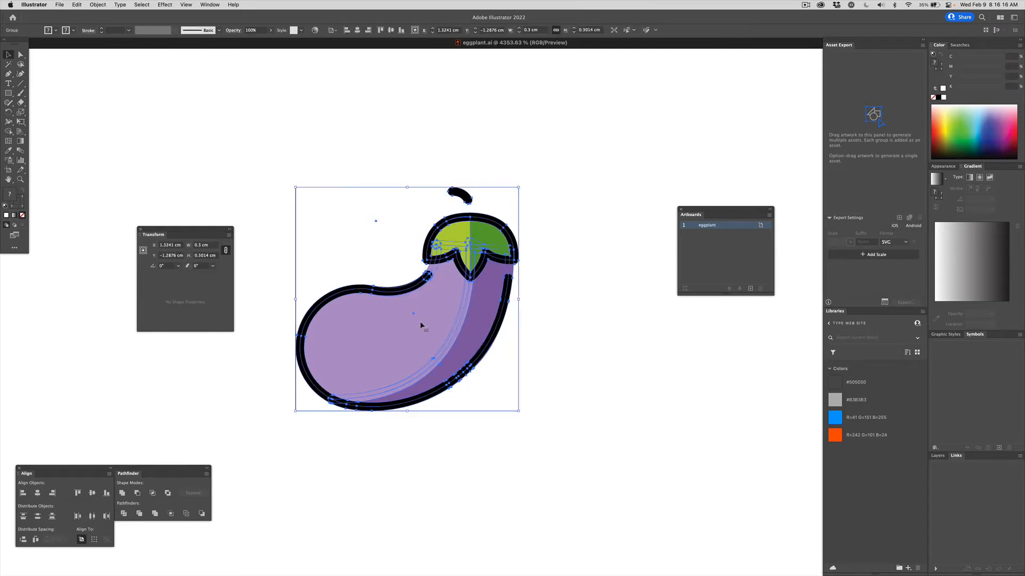
{"action": "left_click", "coordinate": [98, 5]}
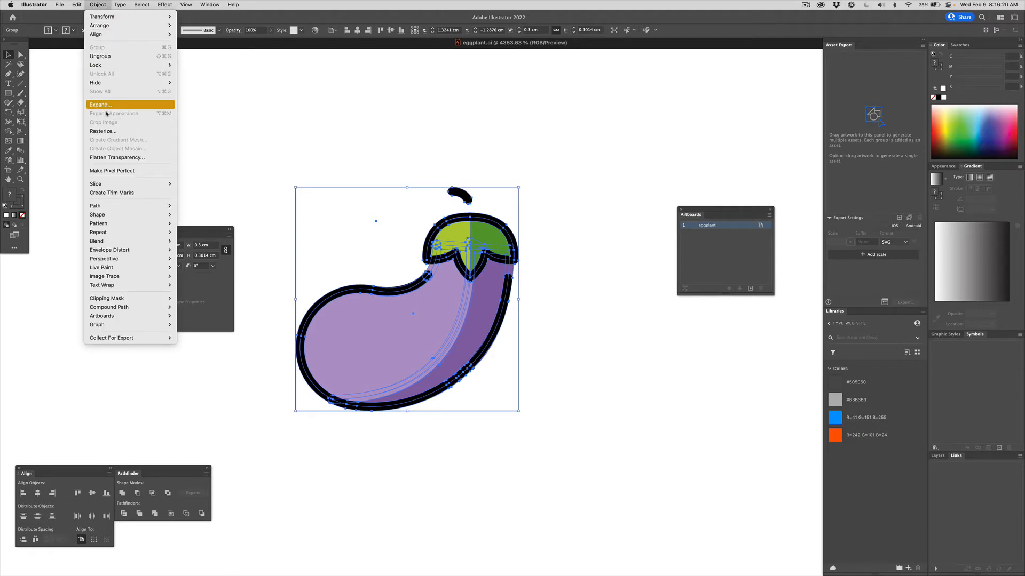
{"action": "left_click", "coordinate": [97, 4]}
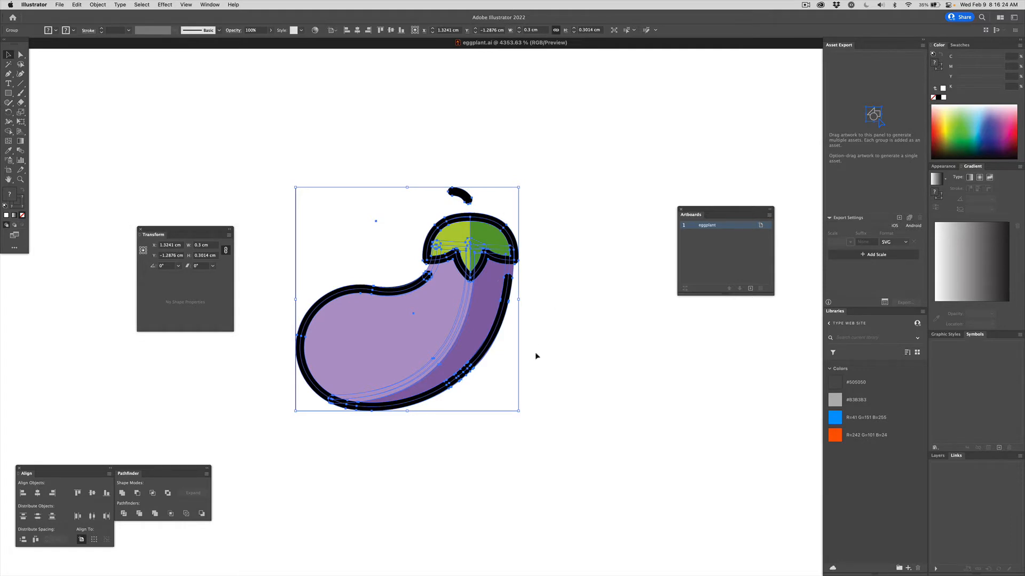
{"action": "left_click", "coordinate": [527, 406]}
{"action": "left_click", "coordinate": [474, 339]}
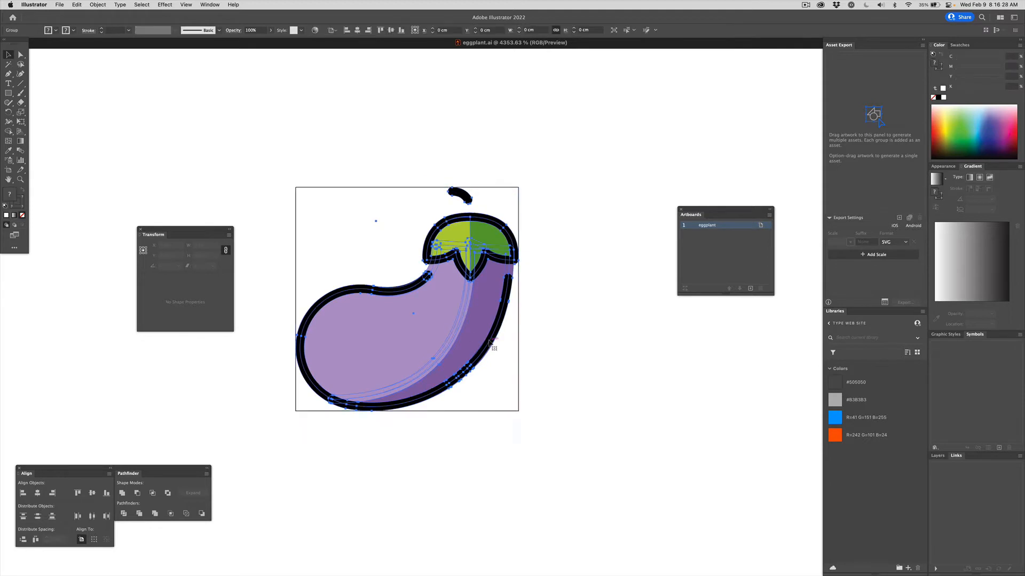
Step: Lock the eggplant's black body outline and select the dark purple shading shape beneath it
{"action": "key", "text": "shift+super+a"}
{"action": "left_click", "coordinate": [492, 343]}
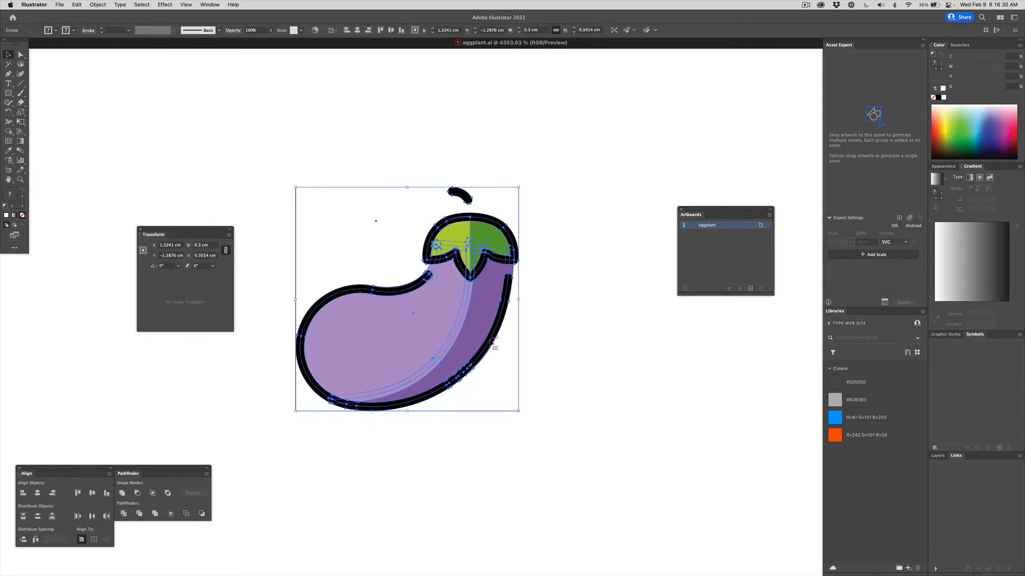
{"action": "key", "text": "shift+super+a"}
{"action": "key", "text": "a"}
{"action": "left_click", "coordinate": [491, 343]}
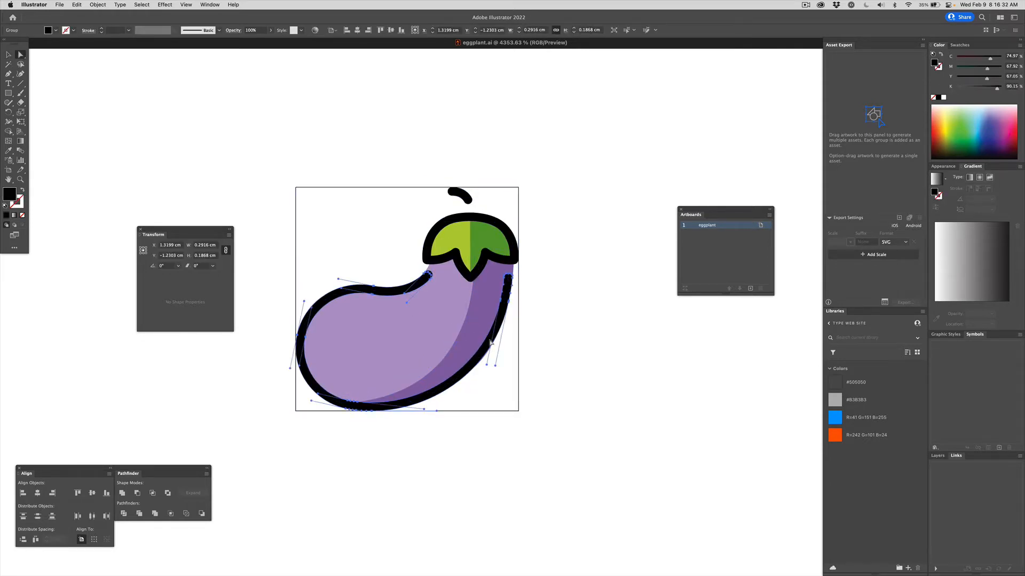
{"action": "key", "text": "super+2"}
{"action": "left_click", "coordinate": [489, 341]}
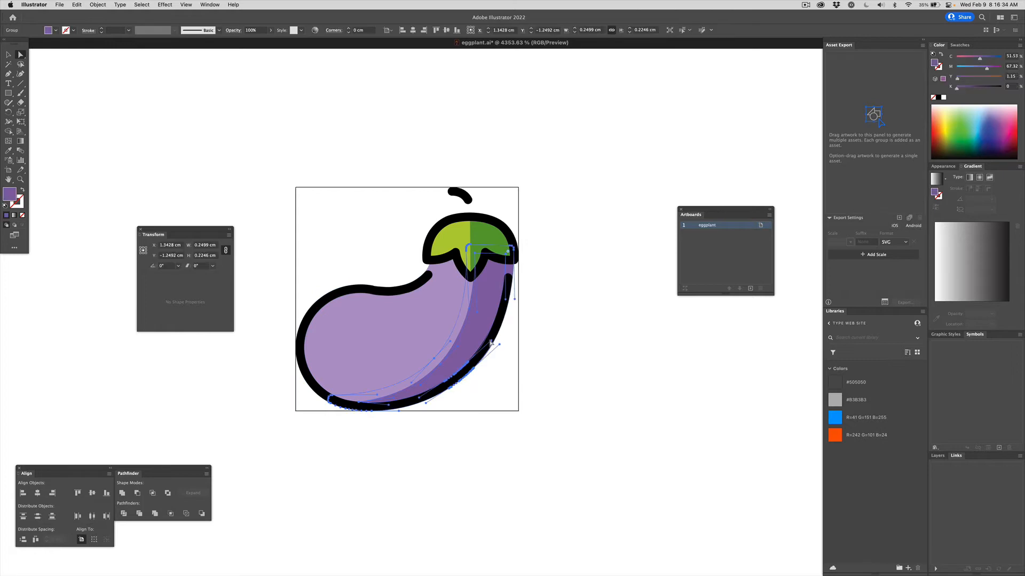
Step: Unlock all the eggplant artwork, clear the selection and save the file
{"action": "key", "text": "shift+super+a"}
{"action": "key", "text": "super+alt+2"}
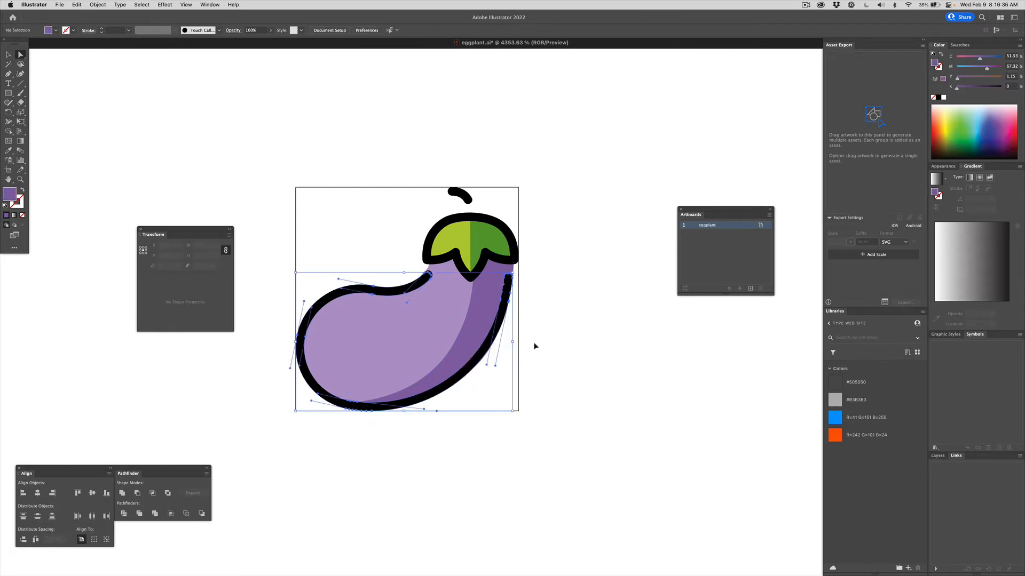
{"action": "key", "text": "v"}
{"action": "key", "text": "shift+super+a"}
{"action": "key", "text": "super+s"}
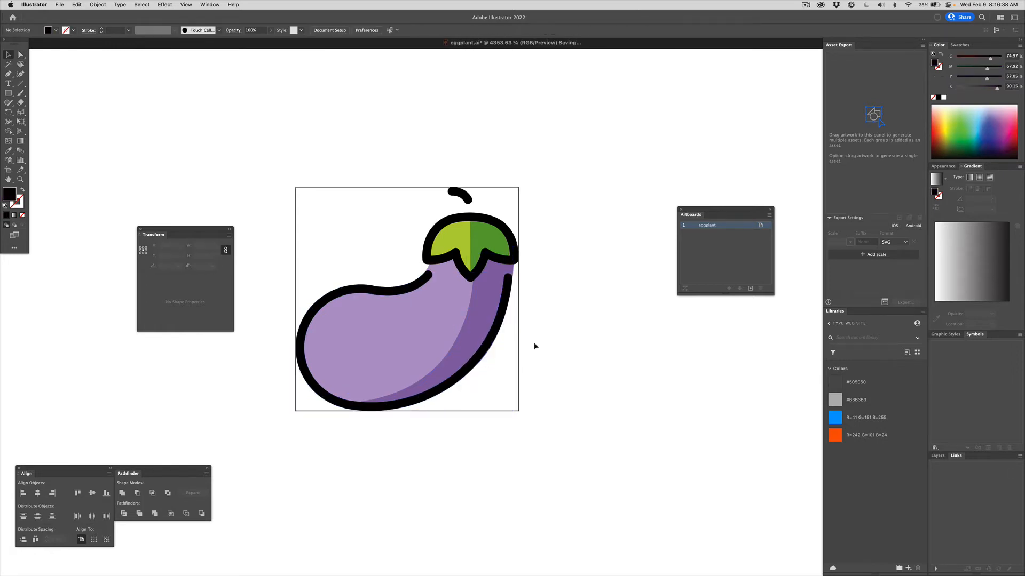
Step: Switch to InDesign and replace the "(v)" and its preceding space after ROYAL CIEN 17 with a tab
{"action": "key", "text": "super+Tab"}
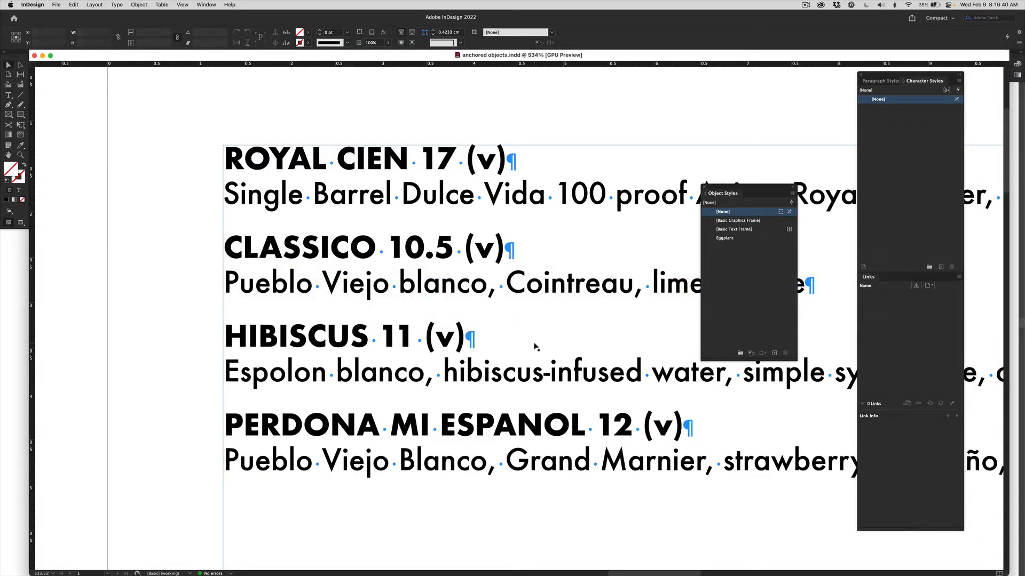
{"action": "left_click", "coordinate": [504, 167]}
{"action": "double_click", "coordinate": [504, 168]}
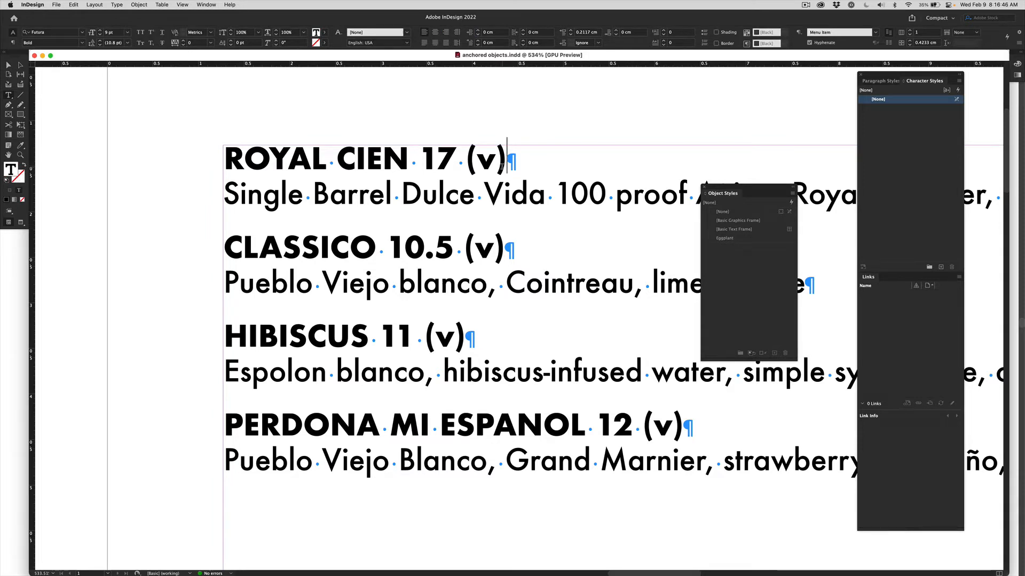
{"action": "key", "text": "BackSpace"}
{"action": "key", "text": "BackSpace"}
{"action": "key", "text": "BackSpace"}
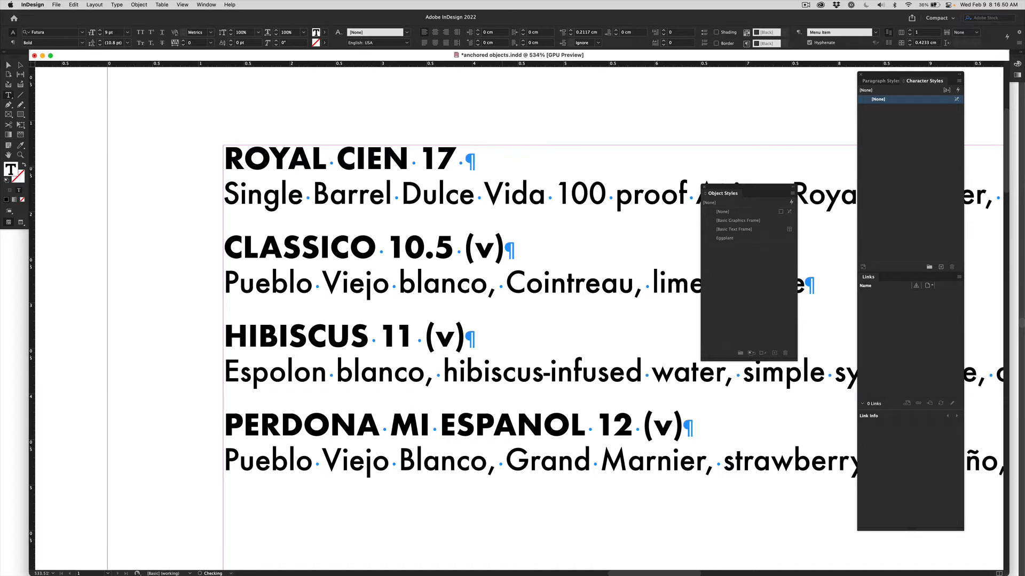
{"action": "key", "text": "BackSpace"}
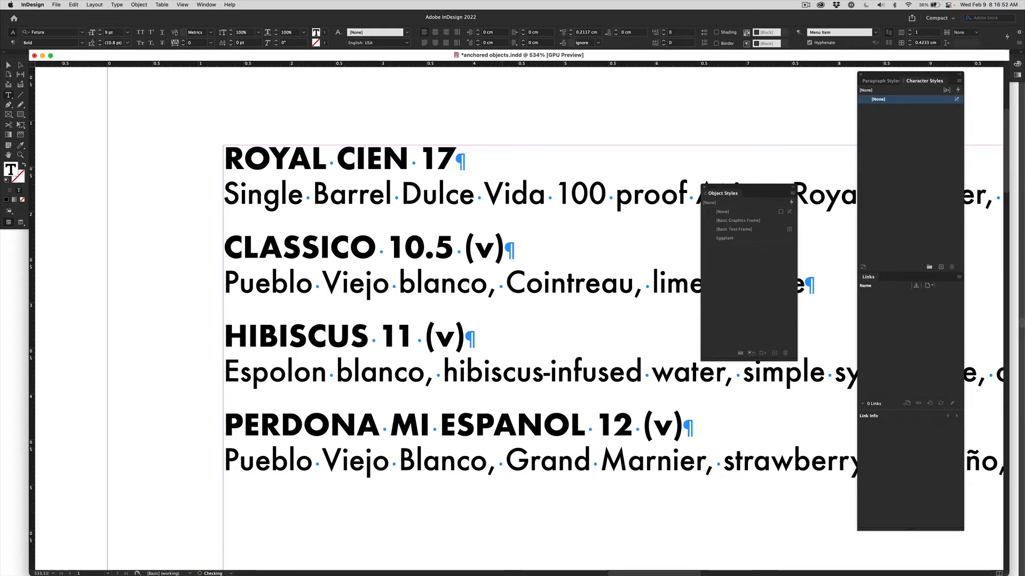
{"action": "key", "text": "Tab"}
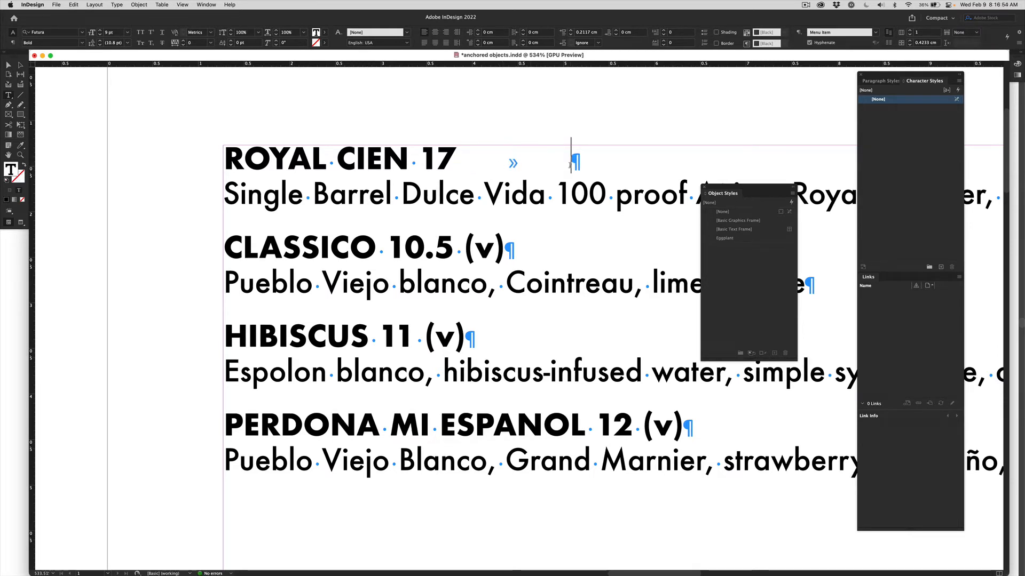
Step: Place eggplant.ai inline after the tab at the end of the ROYAL CIEN 17 line
{"action": "left_click_drag", "start_coordinate": [551, 162], "coordinate": [473, 167]}
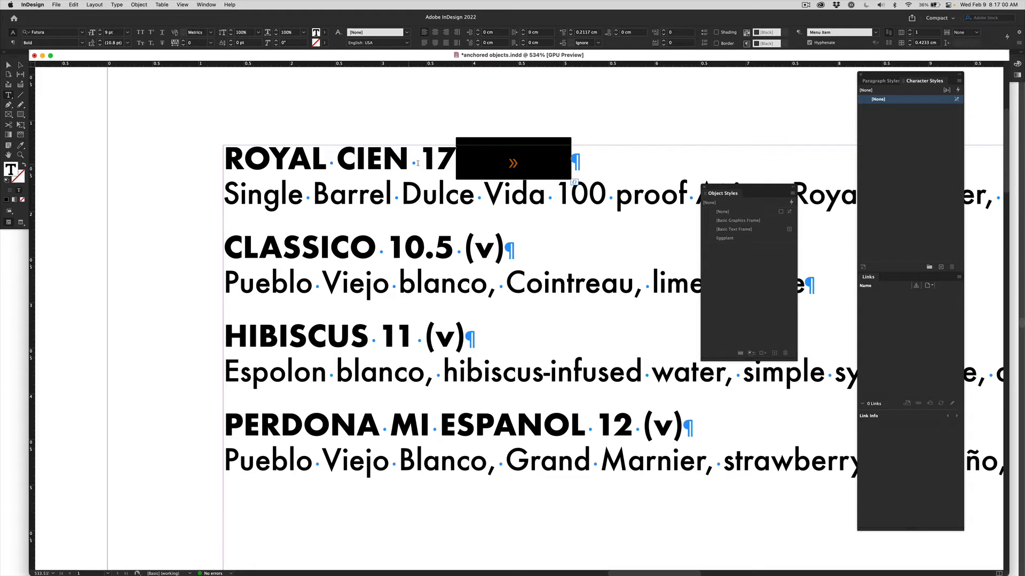
{"action": "left_click", "coordinate": [570, 163]}
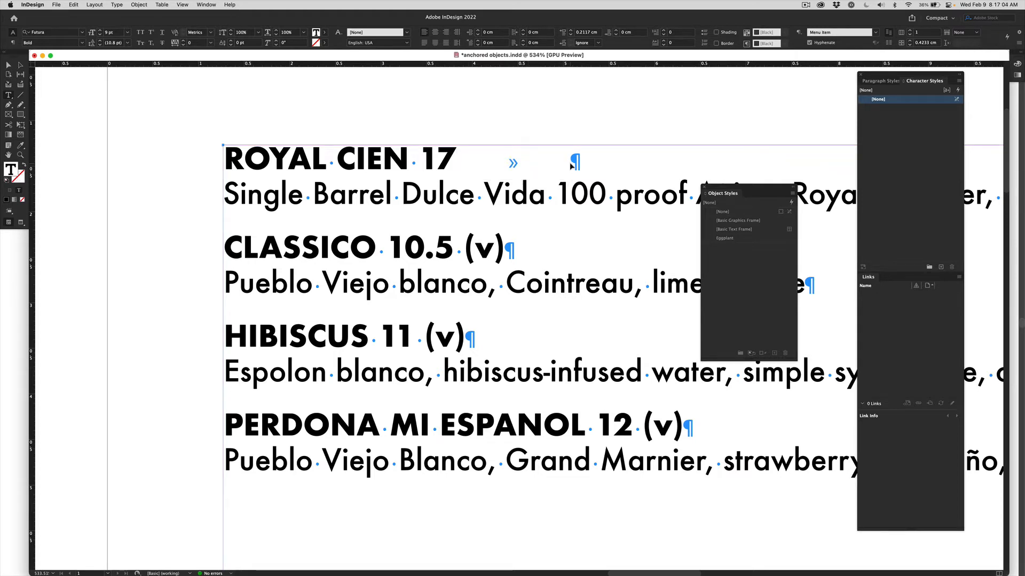
{"action": "key", "text": "super+d"}
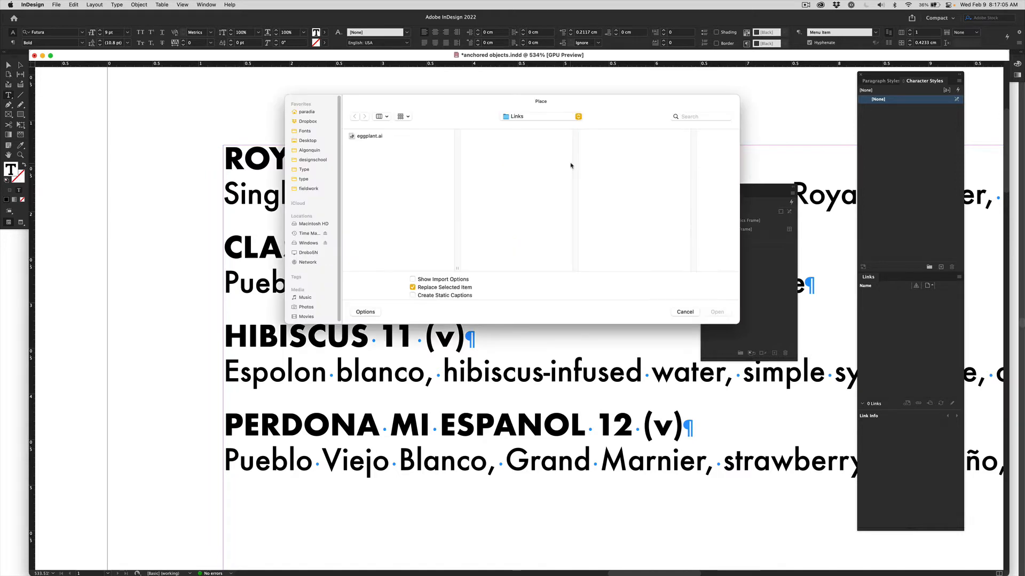
{"action": "left_click", "coordinate": [379, 138]}
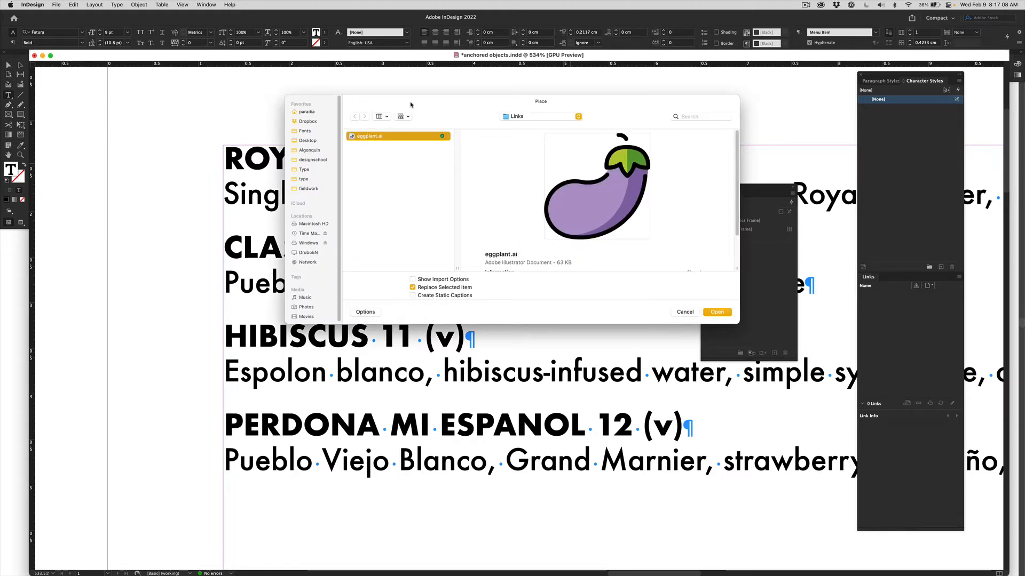
{"action": "left_click_drag", "start_coordinate": [410, 107], "coordinate": [359, 296]}
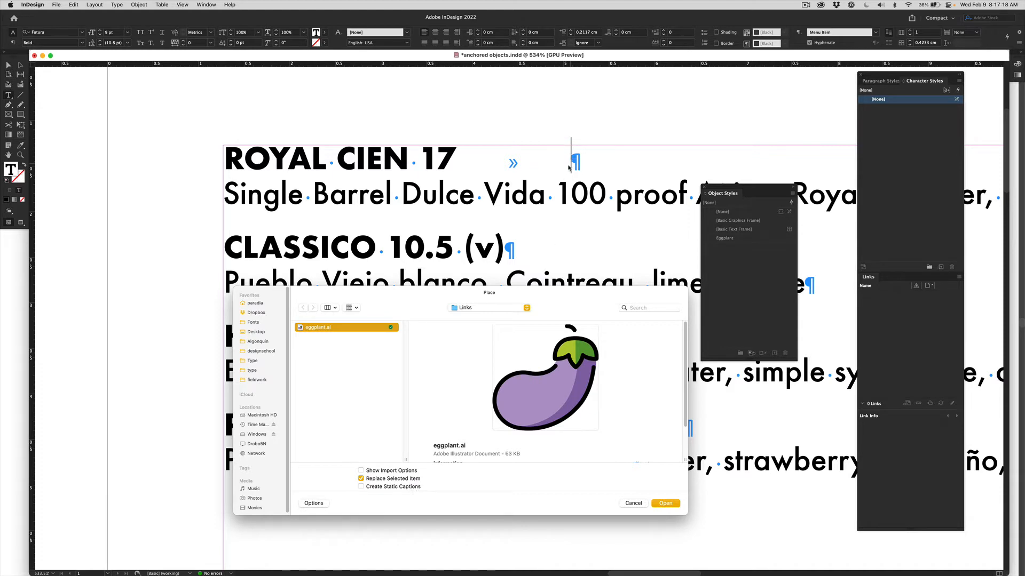
{"action": "left_click", "coordinate": [660, 505]}
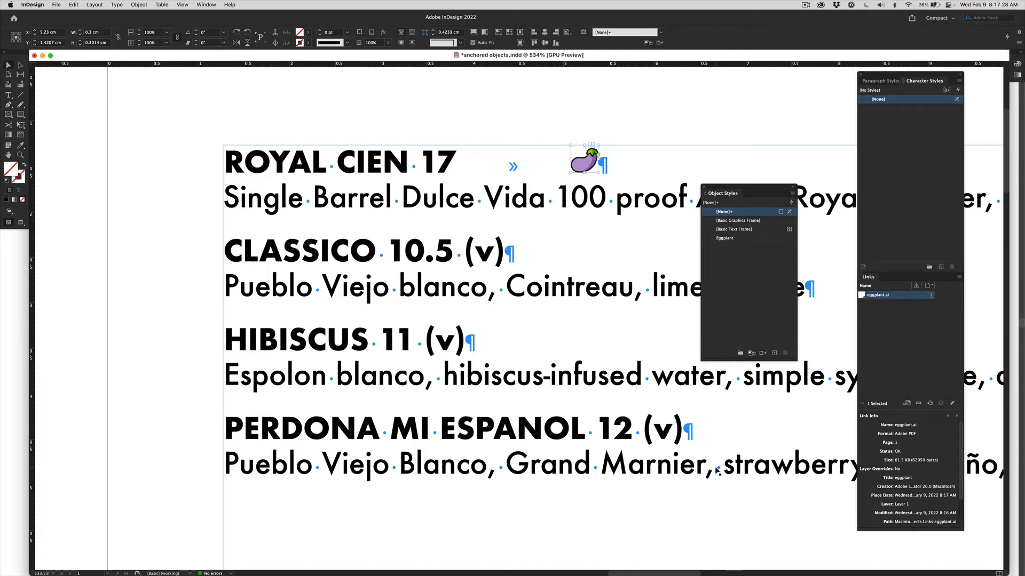
Step: Apply the Eggplant object style to the placed image and clear its style overrides
{"action": "left_click", "coordinate": [743, 239]}
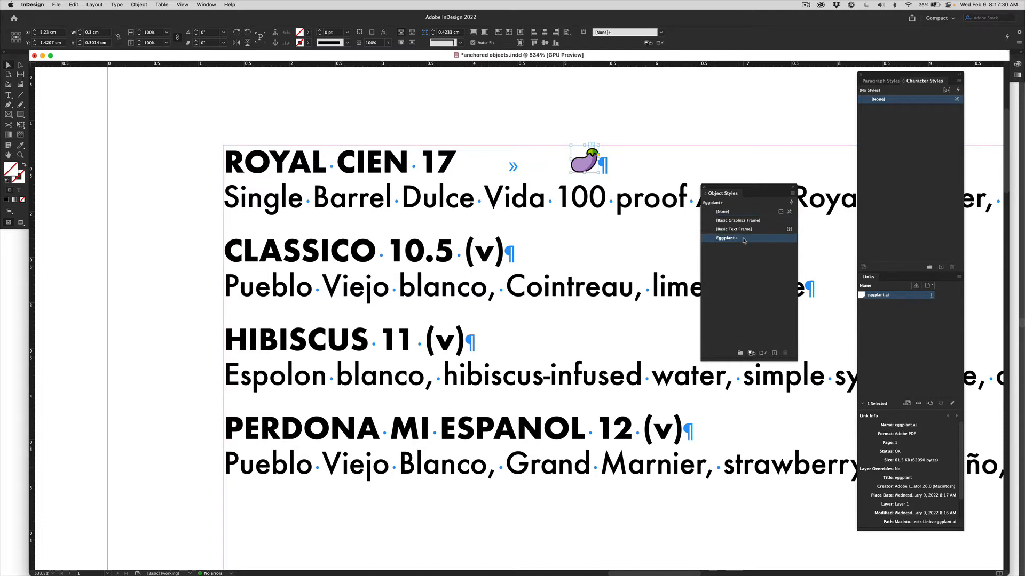
{"action": "left_click", "coordinate": [743, 240], "text": "alt"}
{"action": "left_click", "coordinate": [206, 6]}
{"action": "mouse_move", "coordinate": [224, 210]}
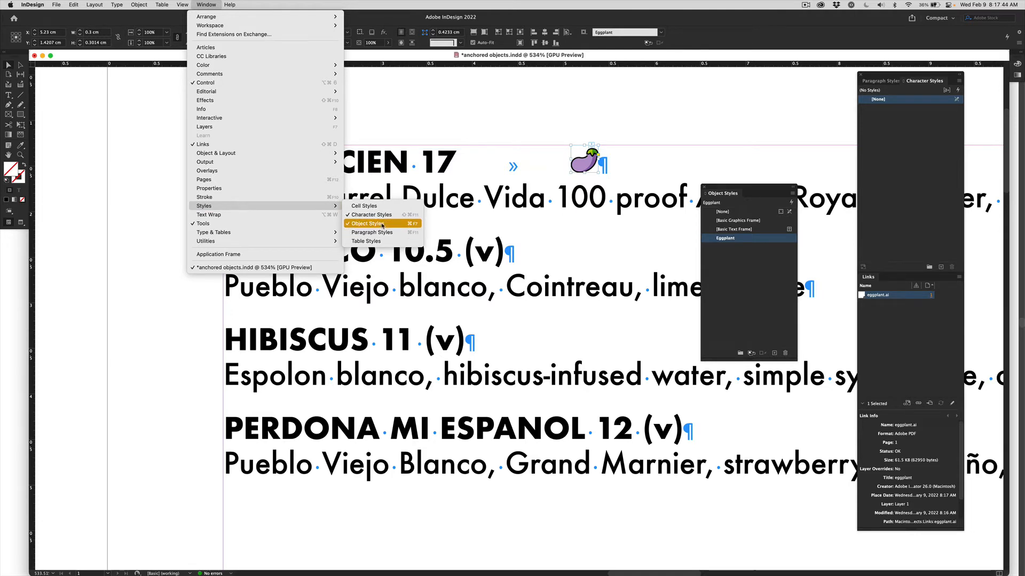
{"action": "left_click", "coordinate": [192, 320]}
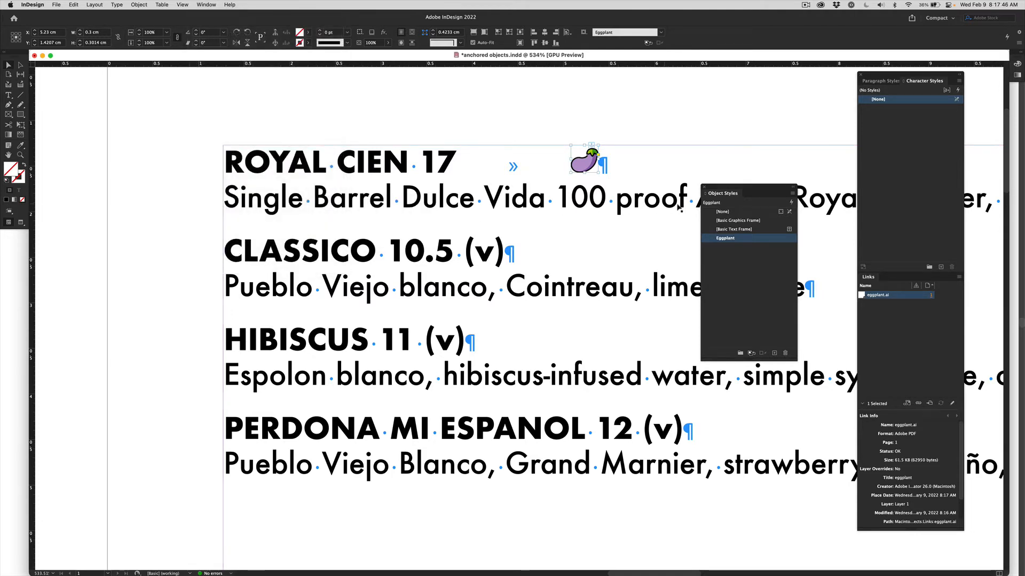
Step: Review the Anchored Object Options of the Eggplant object style
{"action": "double_click", "coordinate": [751, 239]}
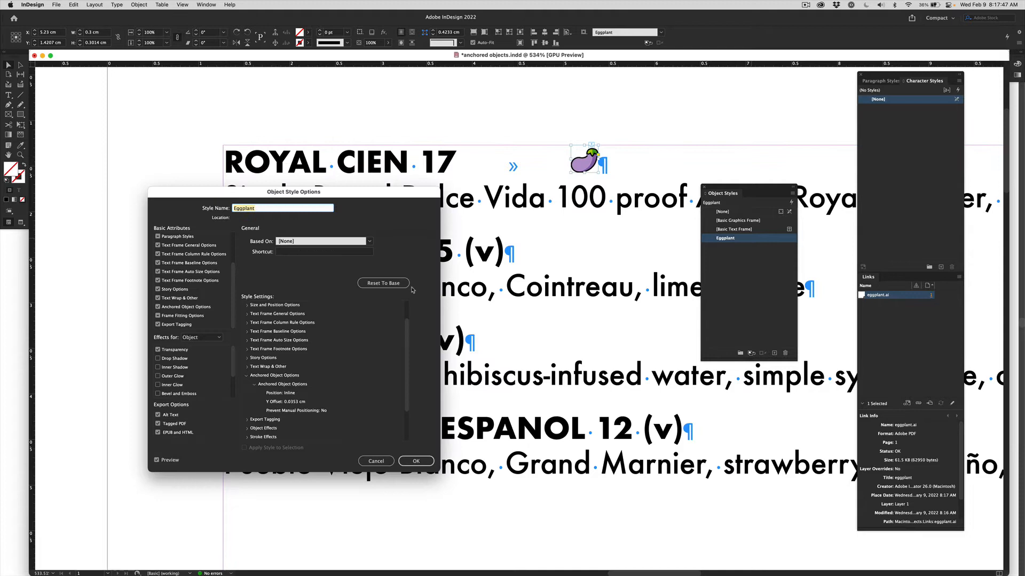
{"action": "left_click", "coordinate": [179, 308]}
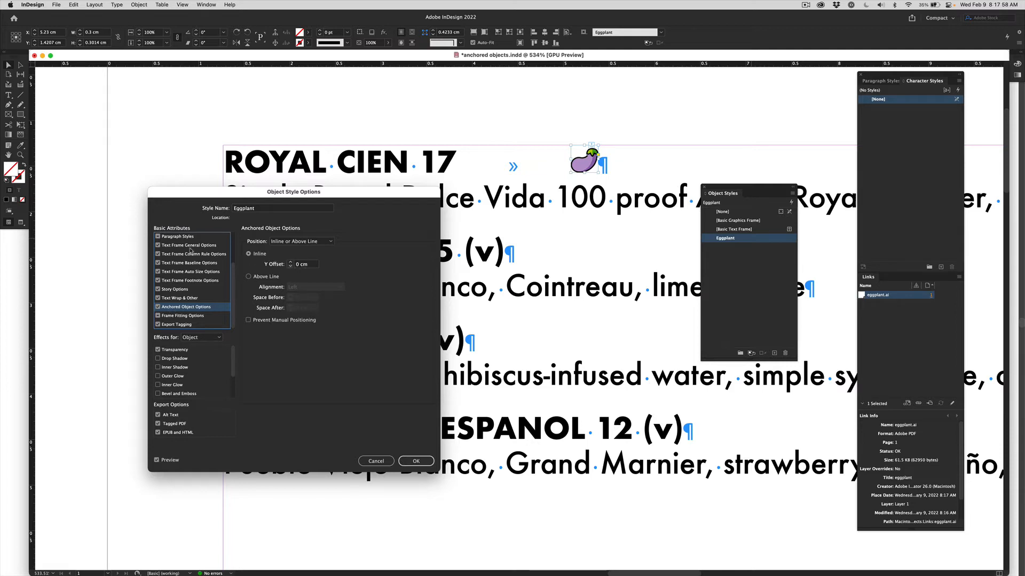
{"action": "left_click", "coordinate": [372, 461]}
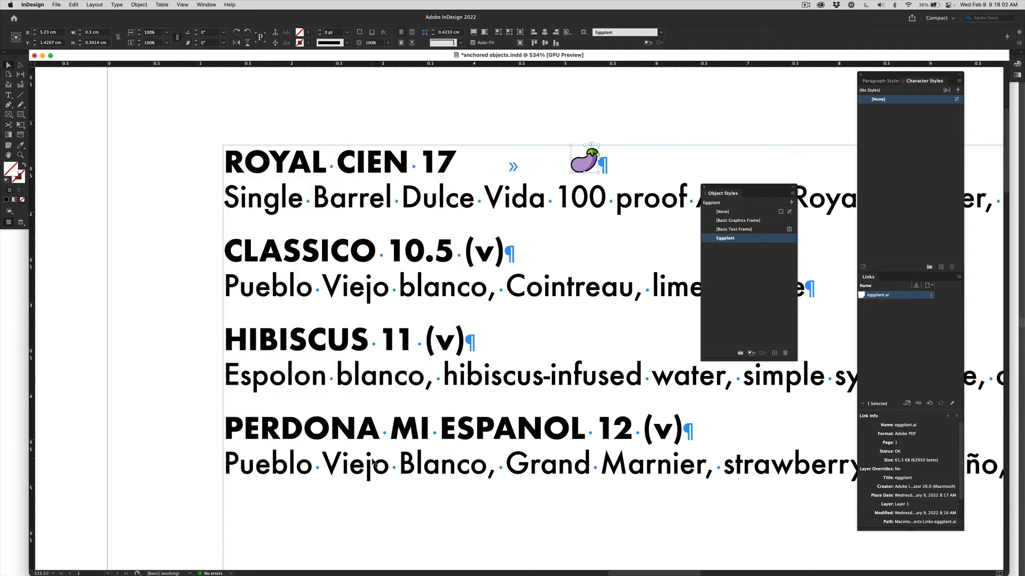
Step: Save the document and copy the anchored eggplant beside ROYAL CIEN 17, returning to text editing in the menu frame
{"action": "left_click", "coordinate": [175, 267]}
{"action": "key", "text": "super+s"}
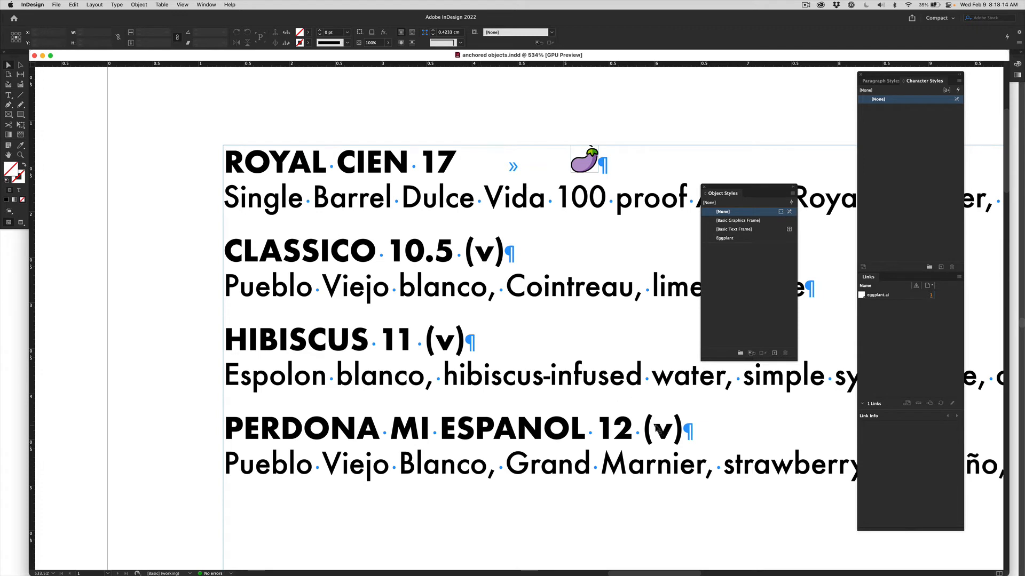
{"action": "left_click", "coordinate": [586, 169]}
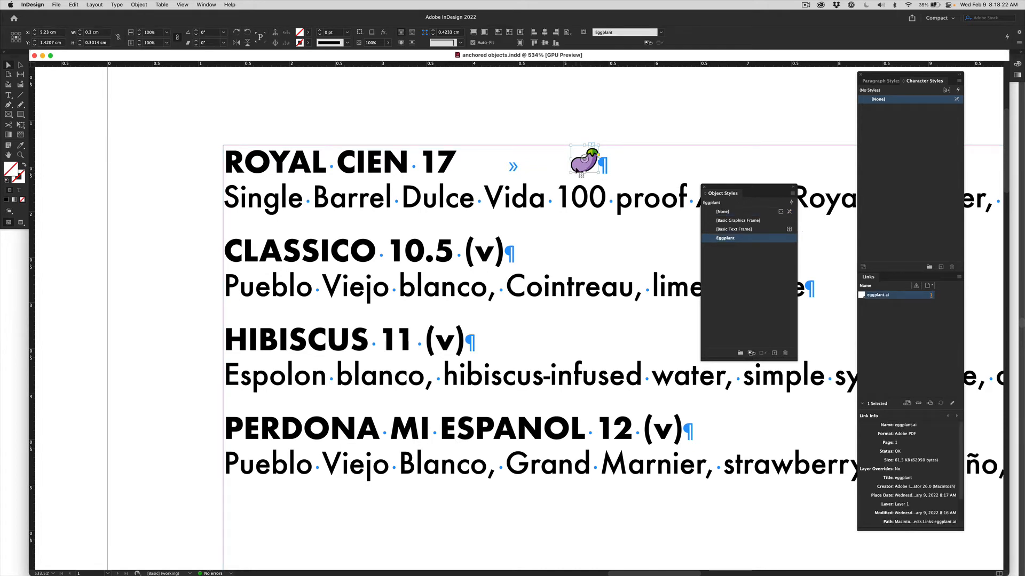
{"action": "left_click", "coordinate": [74, 4]}
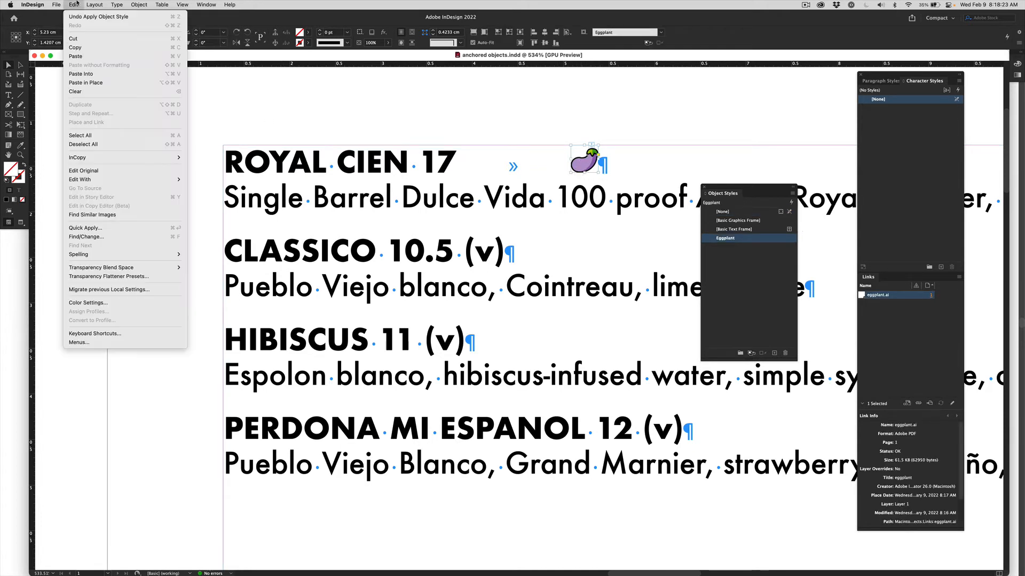
{"action": "left_click", "coordinate": [86, 51]}
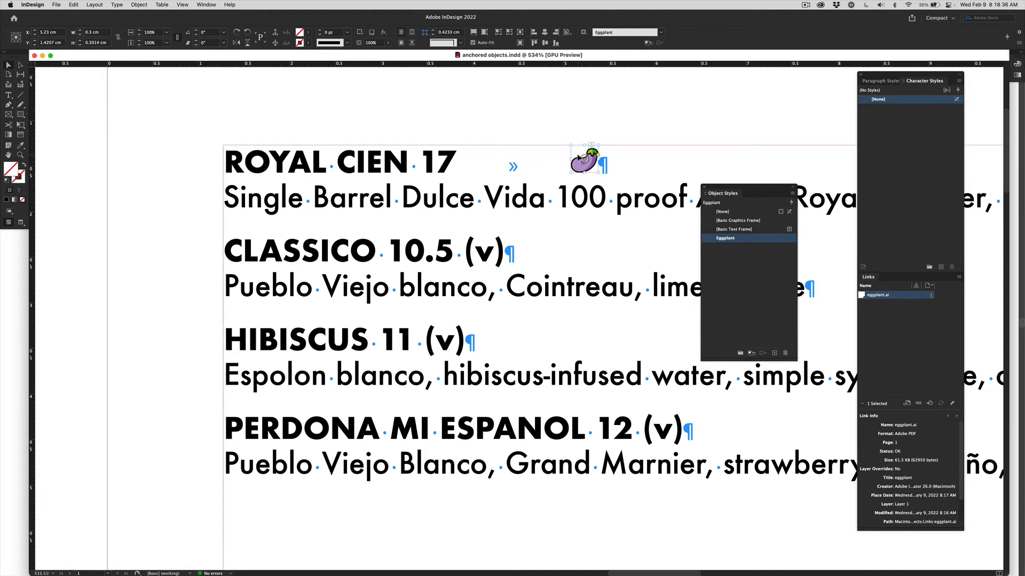
{"action": "double_click", "coordinate": [473, 211]}
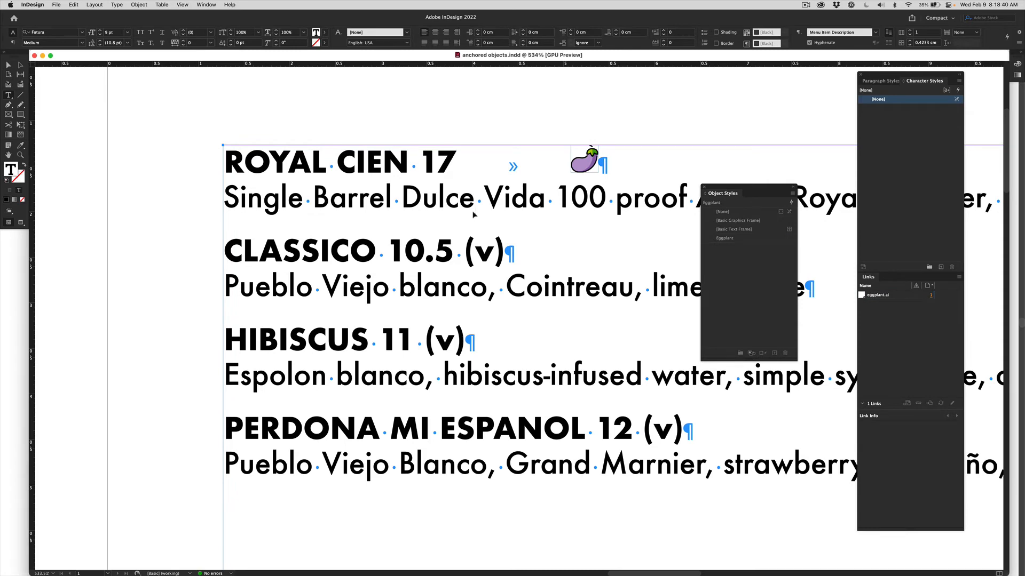
Step: Set up a text Find/Change across the story that replaces " (v)" with a tab and the formatted clipboard contents (^t^c)
{"action": "key", "text": "super+f"}
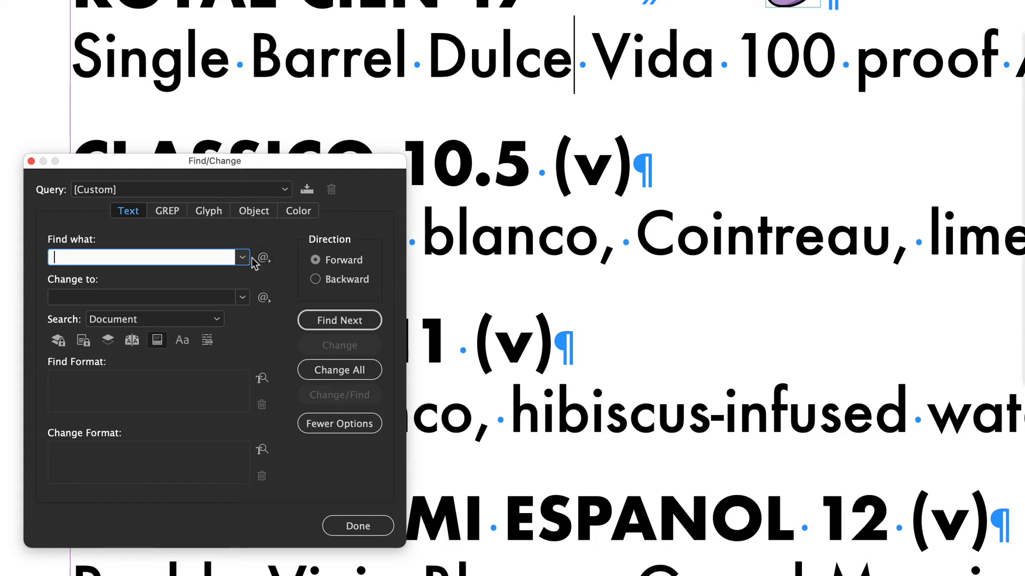
{"action": "type", "text": "(v)"}
{"action": "left_click", "coordinate": [163, 297]}
{"action": "left_click", "coordinate": [265, 298]}
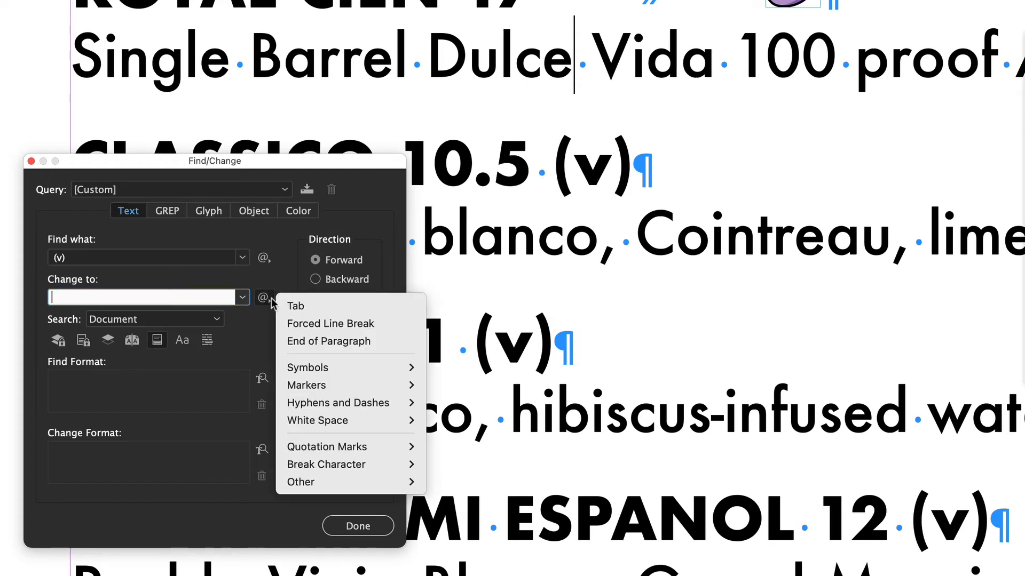
{"action": "left_click", "coordinate": [296, 303]}
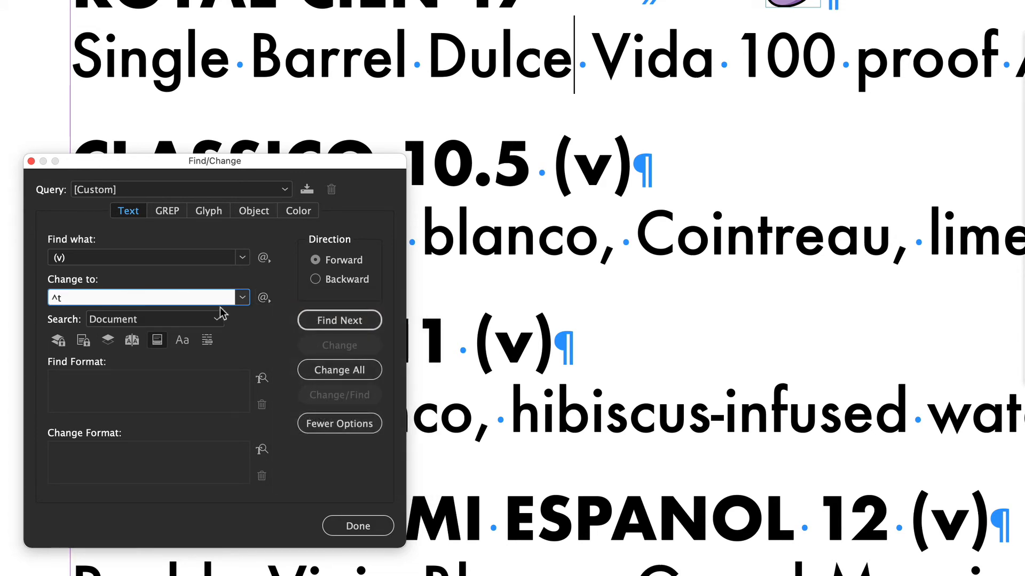
{"action": "left_click", "coordinate": [263, 297]}
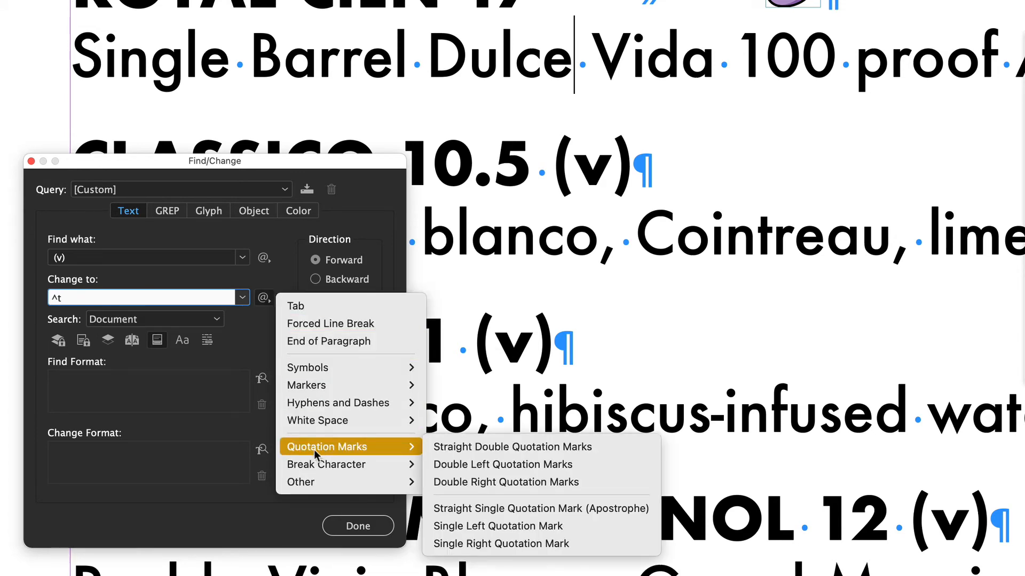
{"action": "mouse_move", "coordinate": [336, 486]}
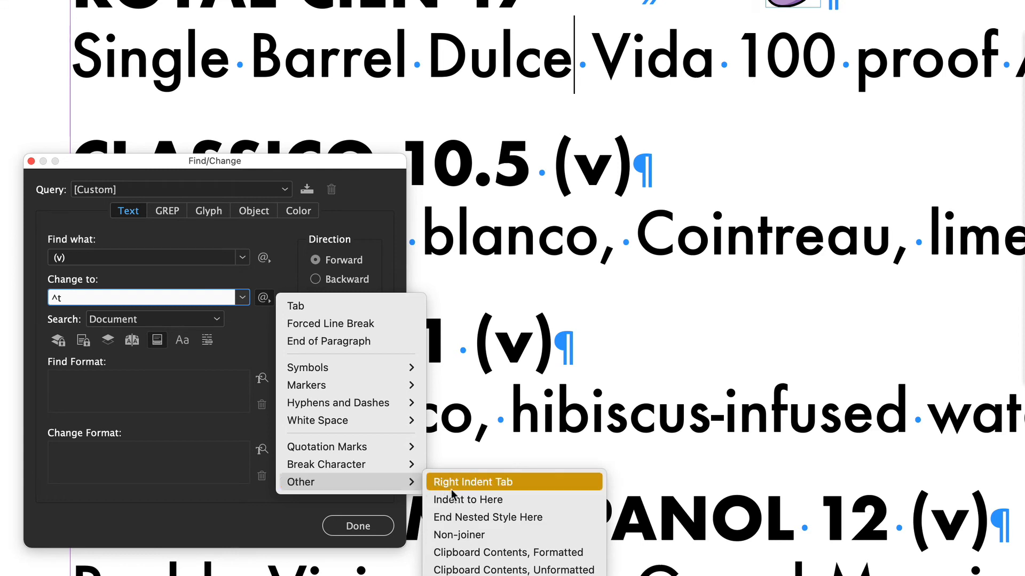
{"action": "left_click", "coordinate": [554, 558]}
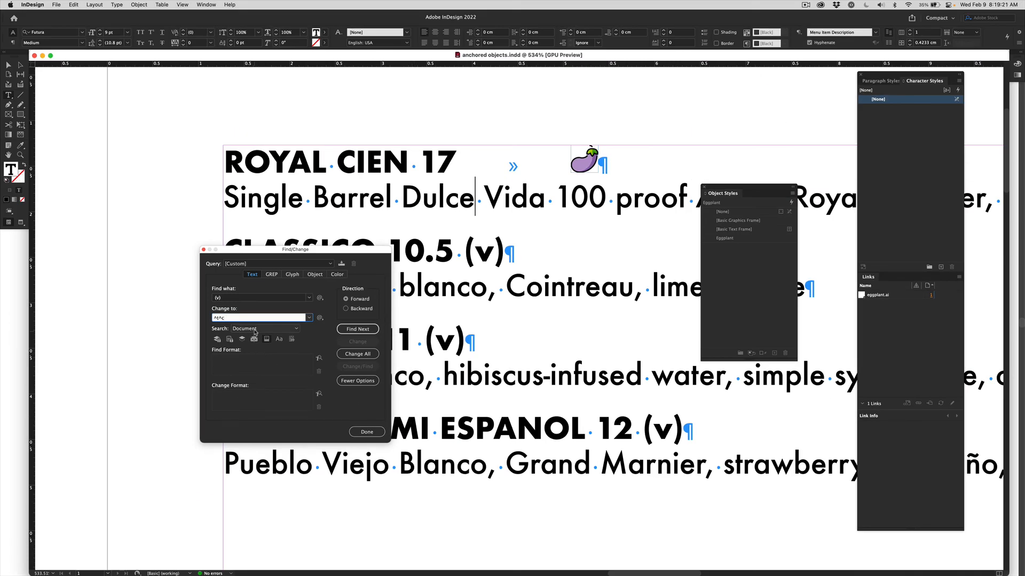
{"action": "left_click", "coordinate": [254, 330]}
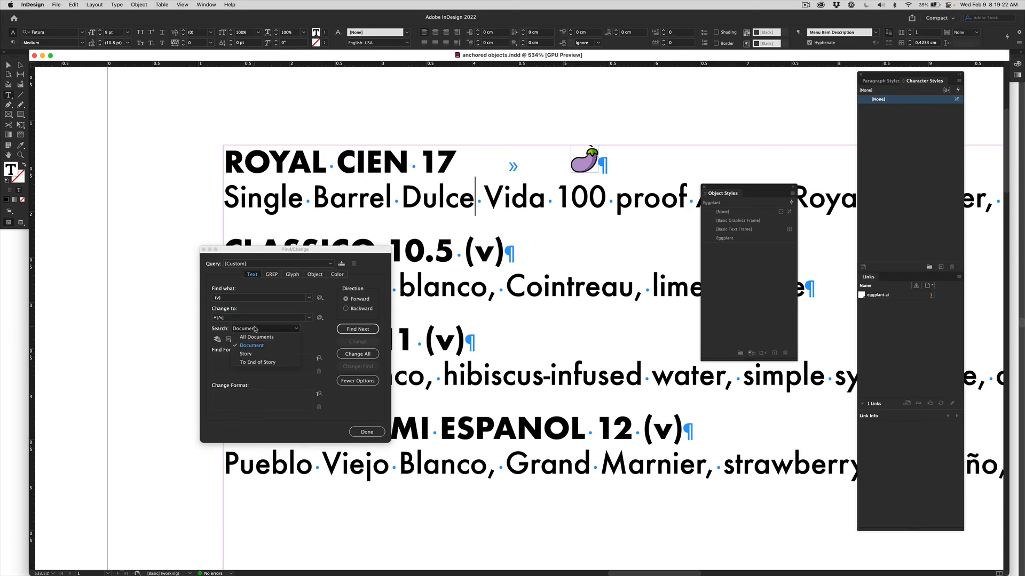
{"action": "left_click", "coordinate": [258, 355]}
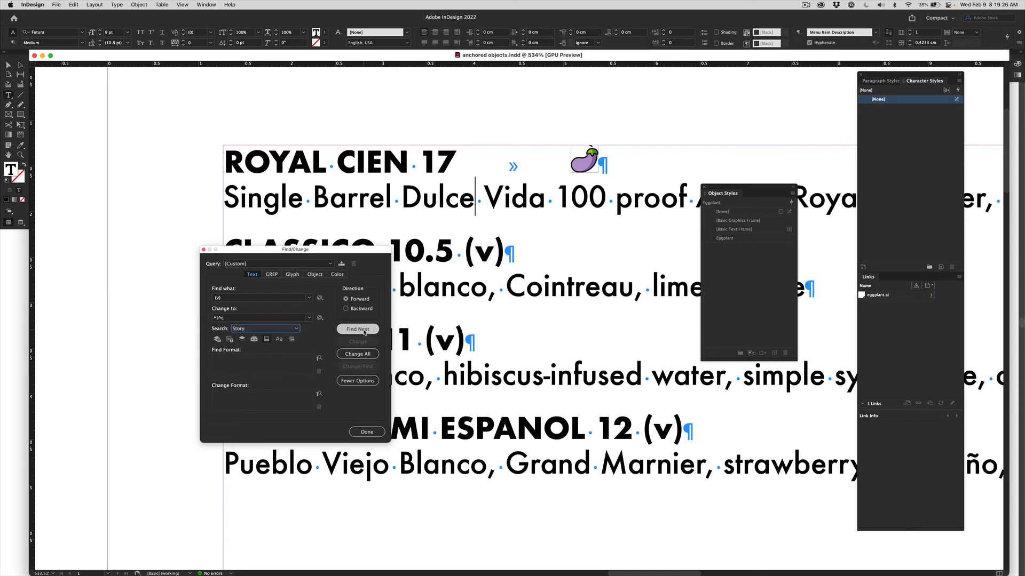
Step: Replace the " (v)" markers in the CLASSICO, HIBISCUS and PERDONA MI ESPANOL lines one at a time and close Find/Change
{"action": "left_click", "coordinate": [365, 330]}
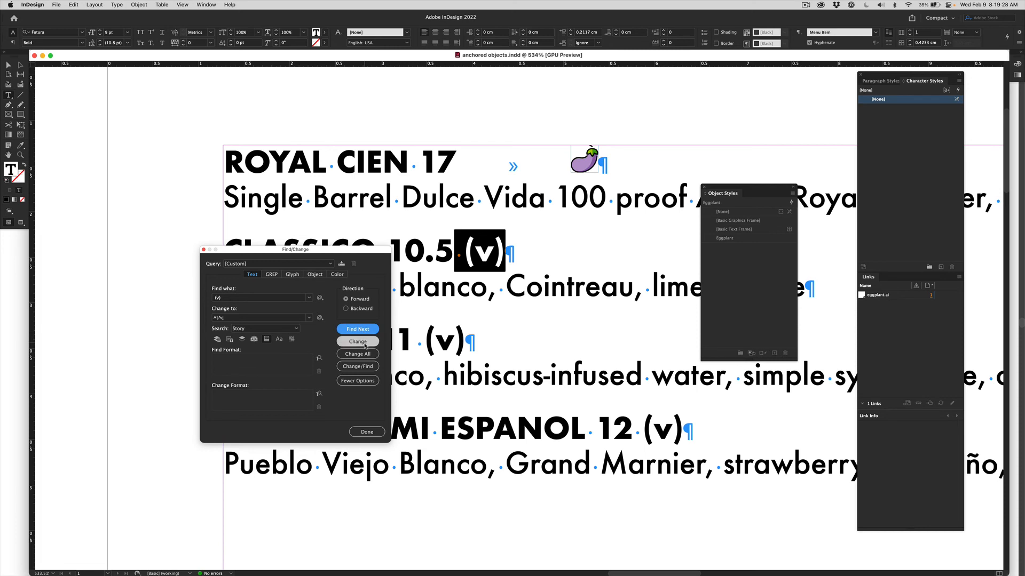
{"action": "left_click", "coordinate": [367, 367]}
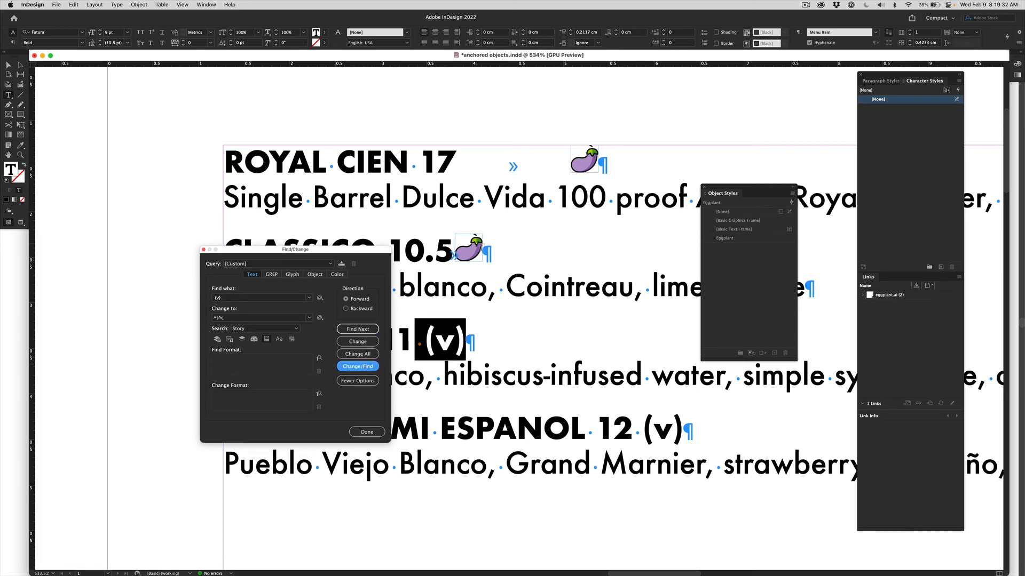
{"action": "left_click", "coordinate": [371, 367]}
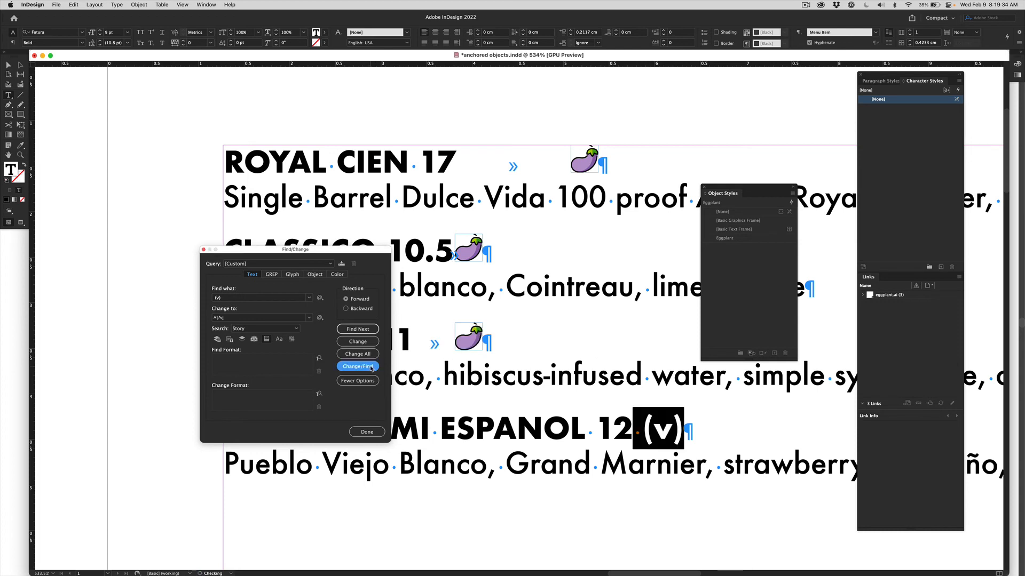
{"action": "left_click", "coordinate": [371, 367]}
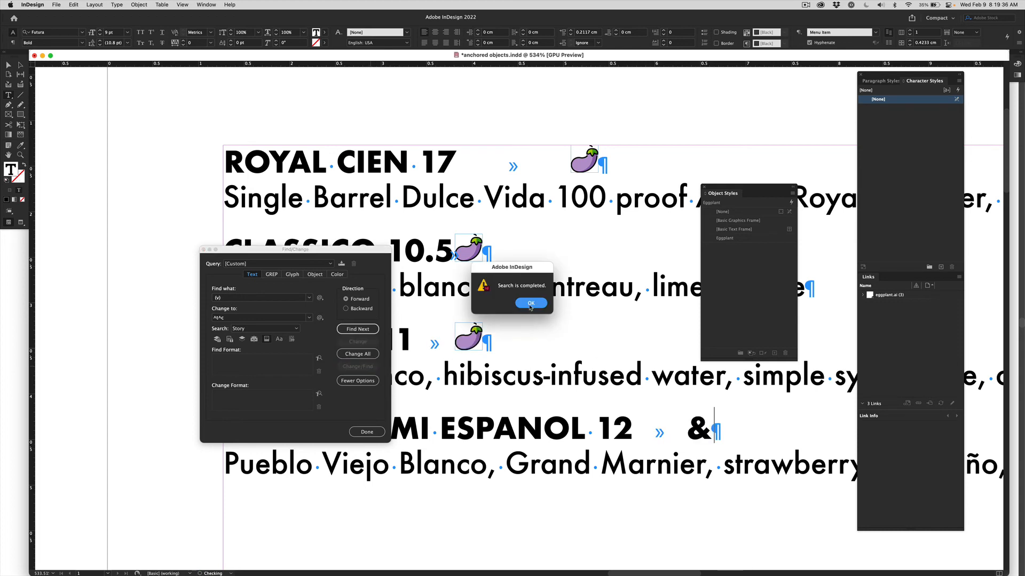
{"action": "left_click", "coordinate": [530, 303]}
{"action": "left_click", "coordinate": [367, 432]}
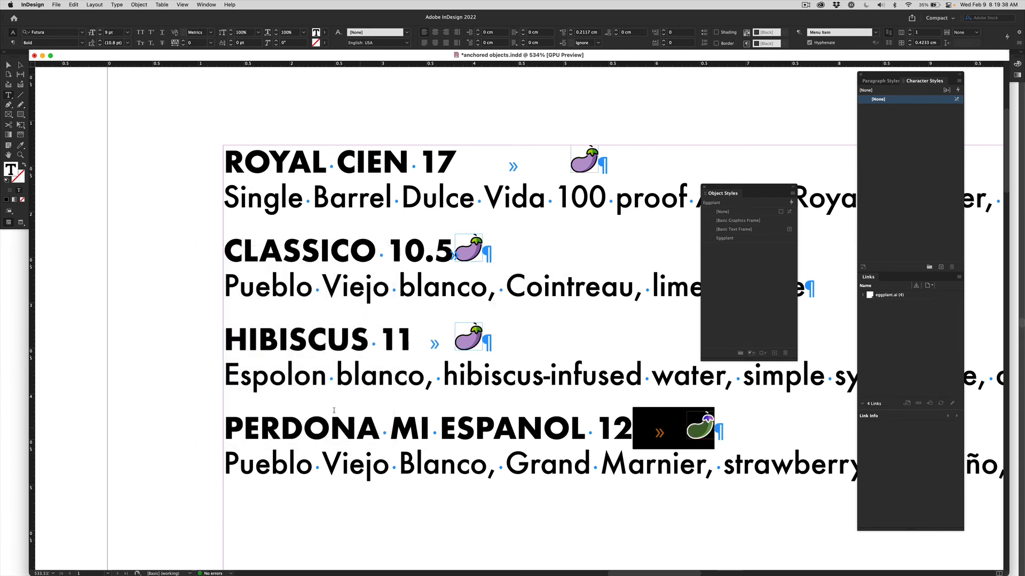
Step: Leave text editing with nothing selected, switch to the Selection tool and save the document
{"action": "left_click", "coordinate": [191, 317]}
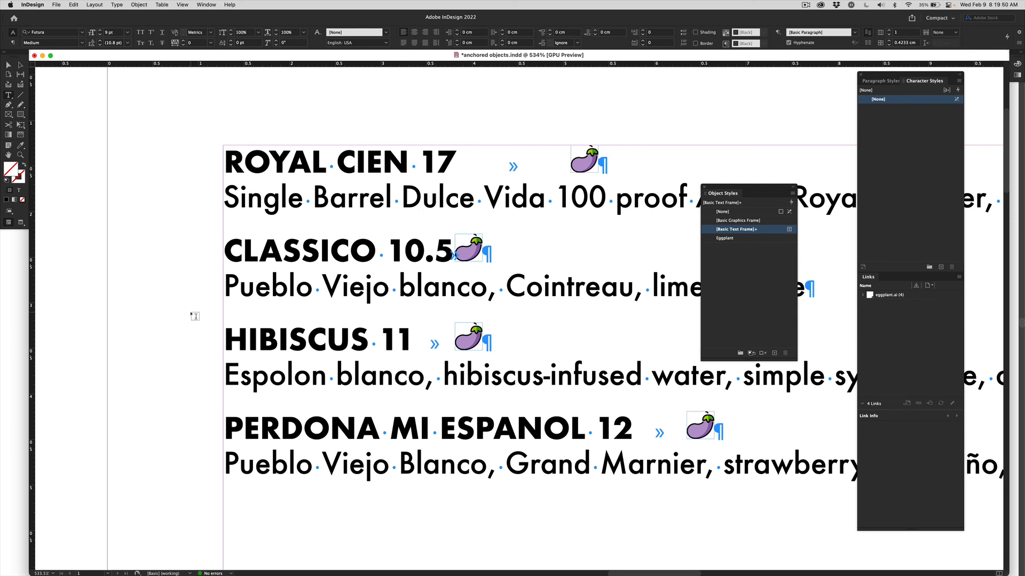
{"action": "left_click", "coordinate": [8, 65]}
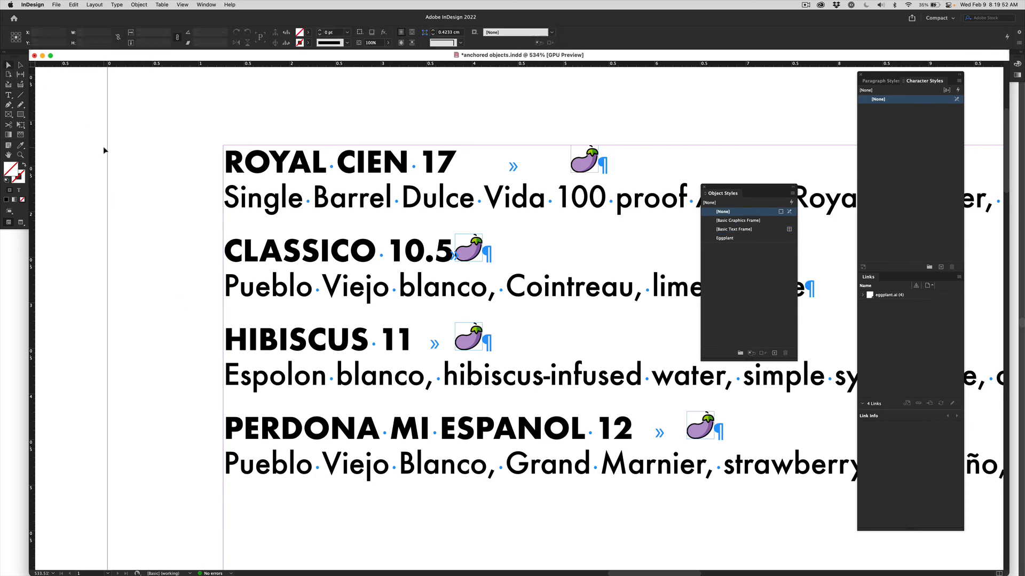
{"action": "key", "text": "super+s"}
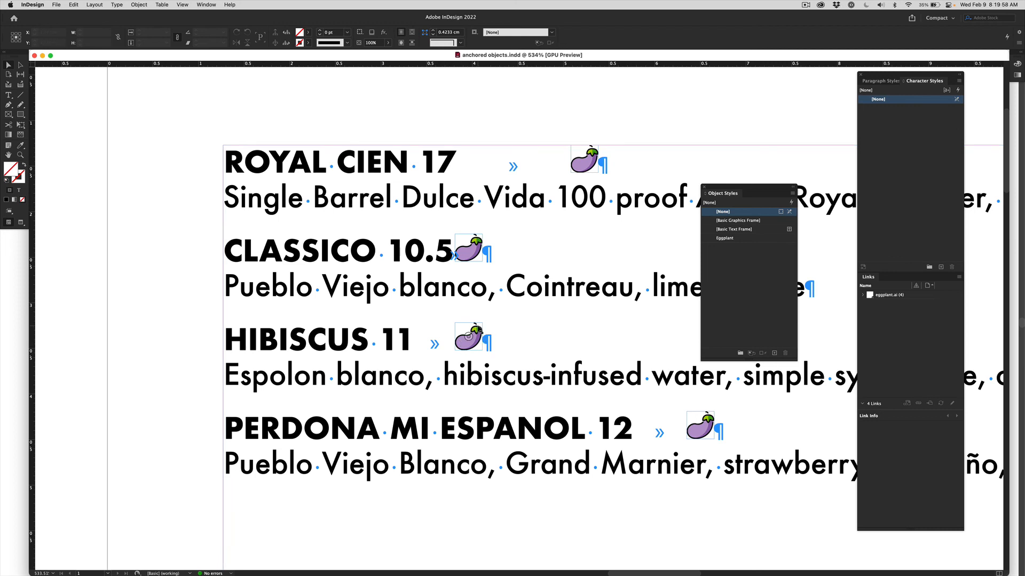
Step: Look at the source artwork eggplant.ai in Illustrator and return to the menu layout in InDesign
{"action": "key", "text": "super+Tab"}
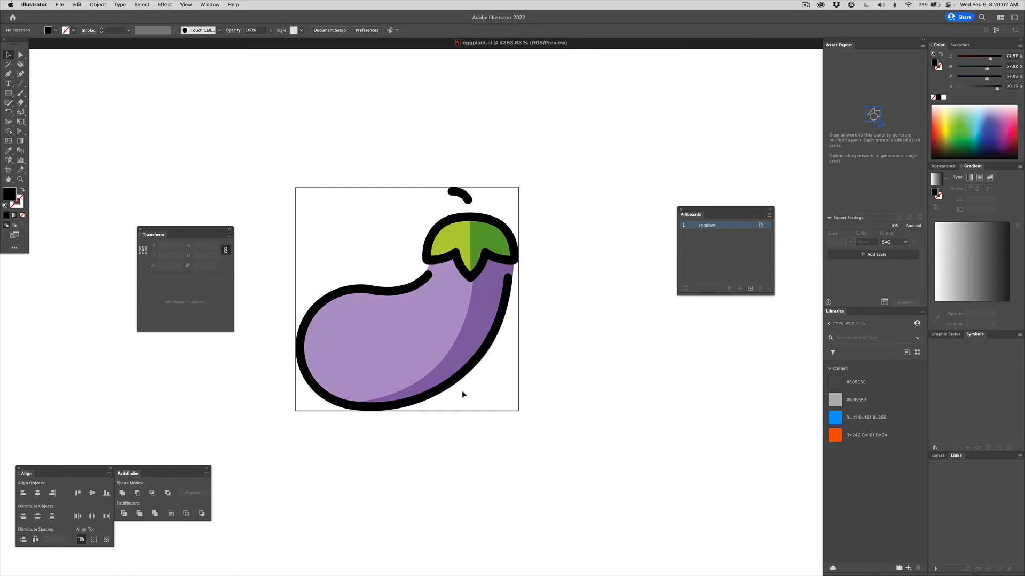
{"action": "key", "text": "super+Tab"}
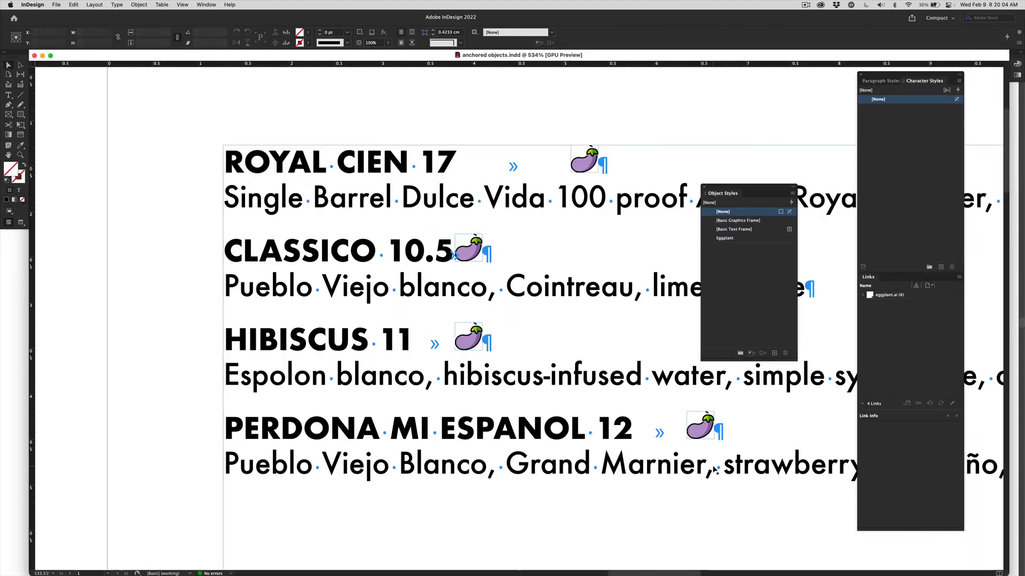